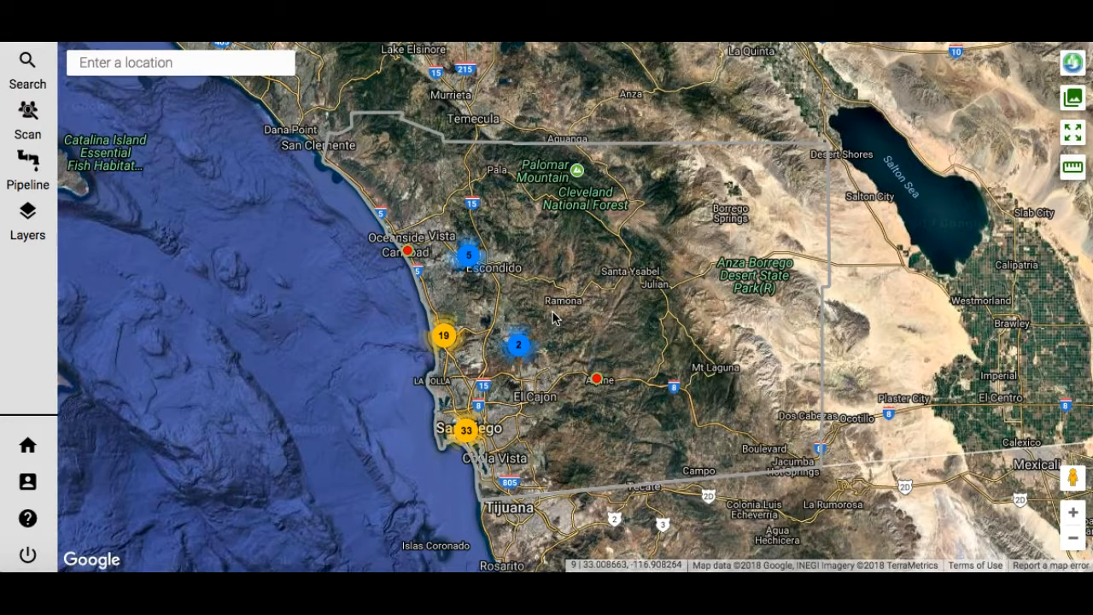
# - Open the market scan and review its Estimates and Projections, HUD Indices and Zillow filters, including the Zillow data index choices
pyautogui.click(28, 117)
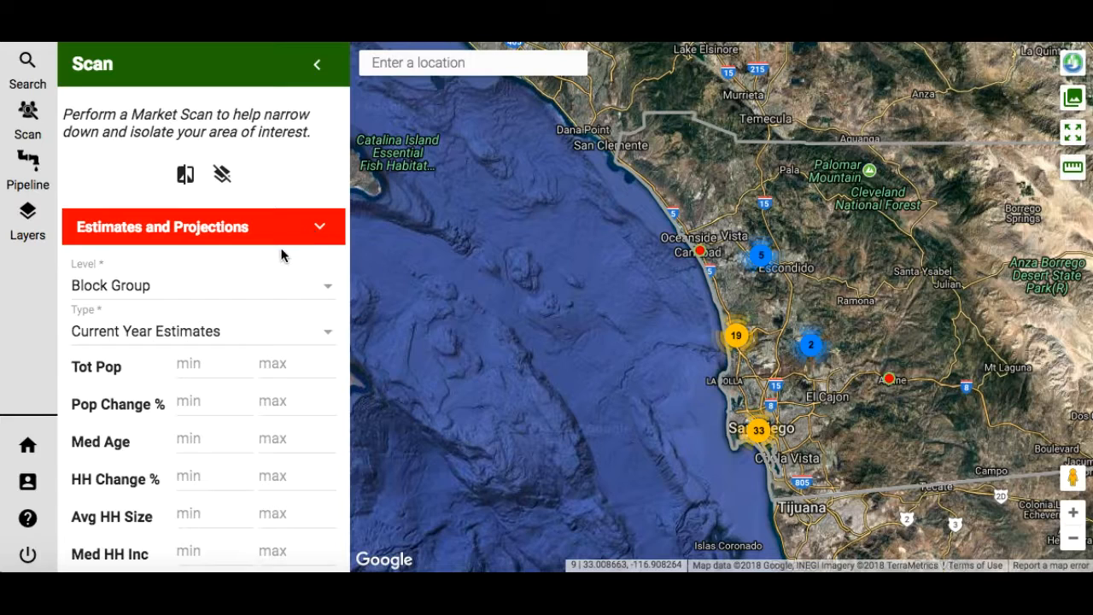
pyautogui.scroll(-1, 281, 254)
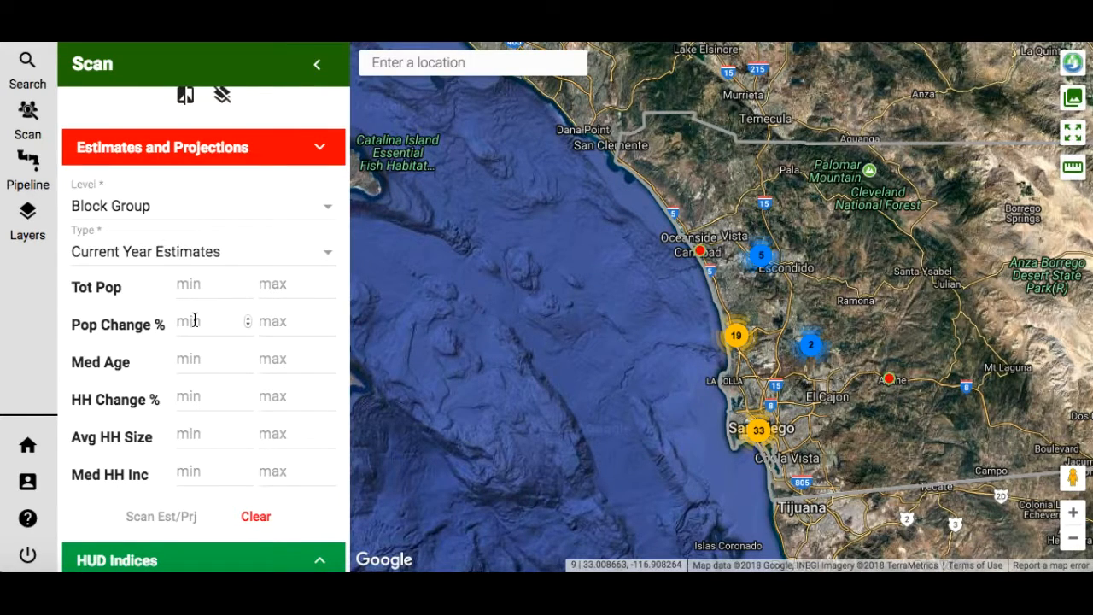
pyautogui.scroll(-2, 248, 410)
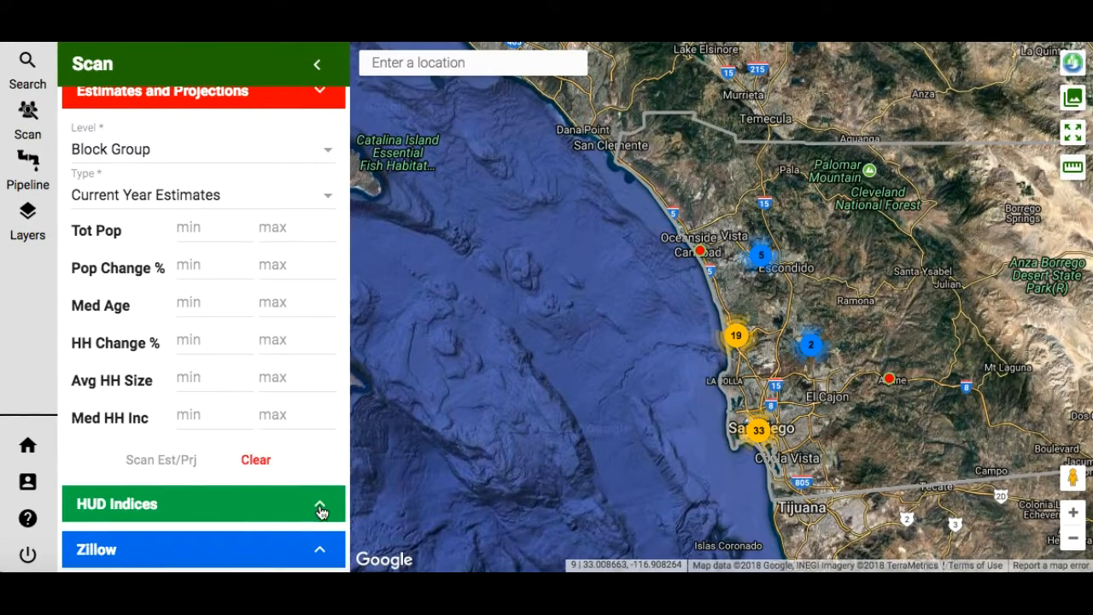
pyautogui.click(321, 510)
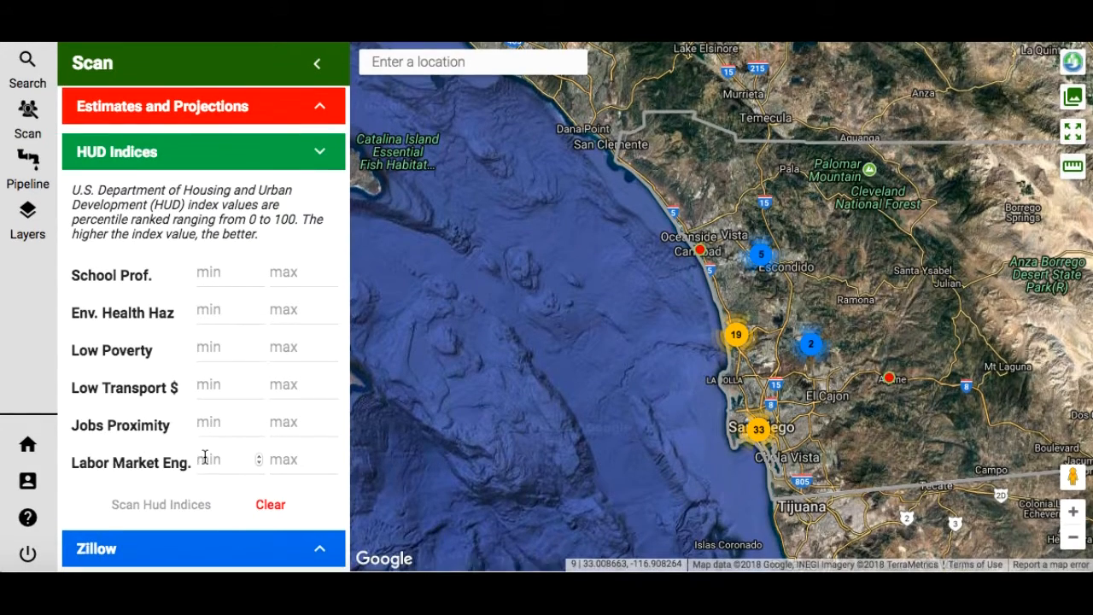
pyautogui.click(322, 558)
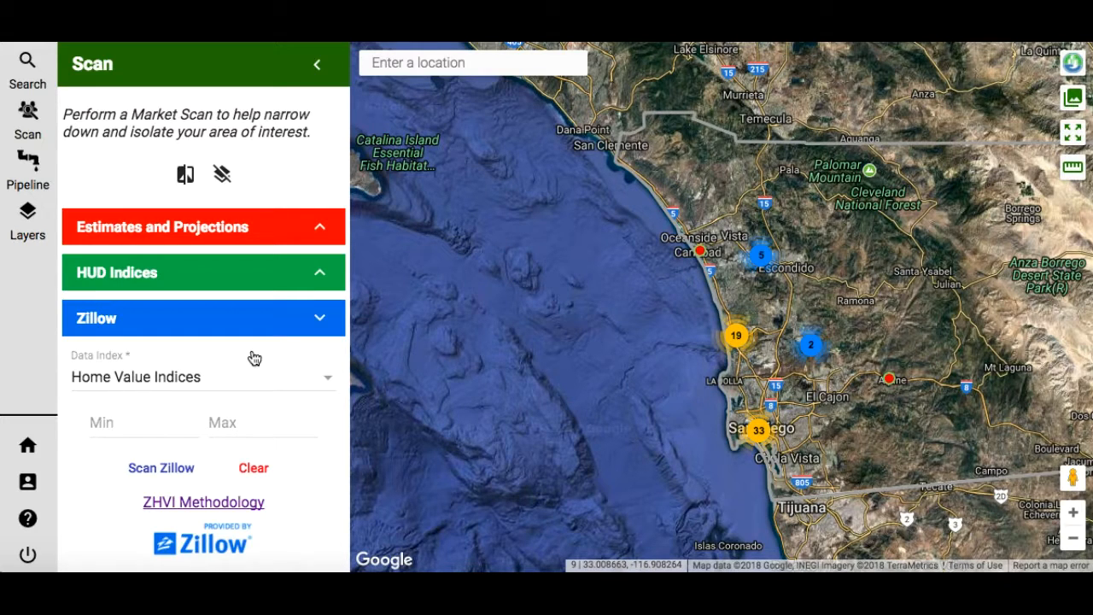
pyautogui.click(191, 385)
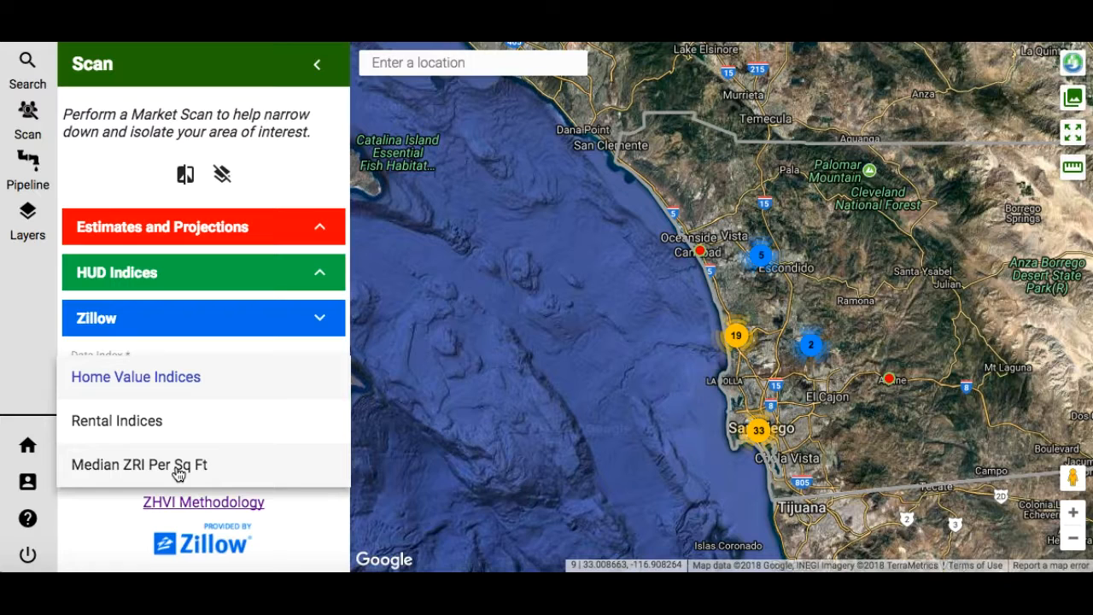
pyautogui.click(94, 517)
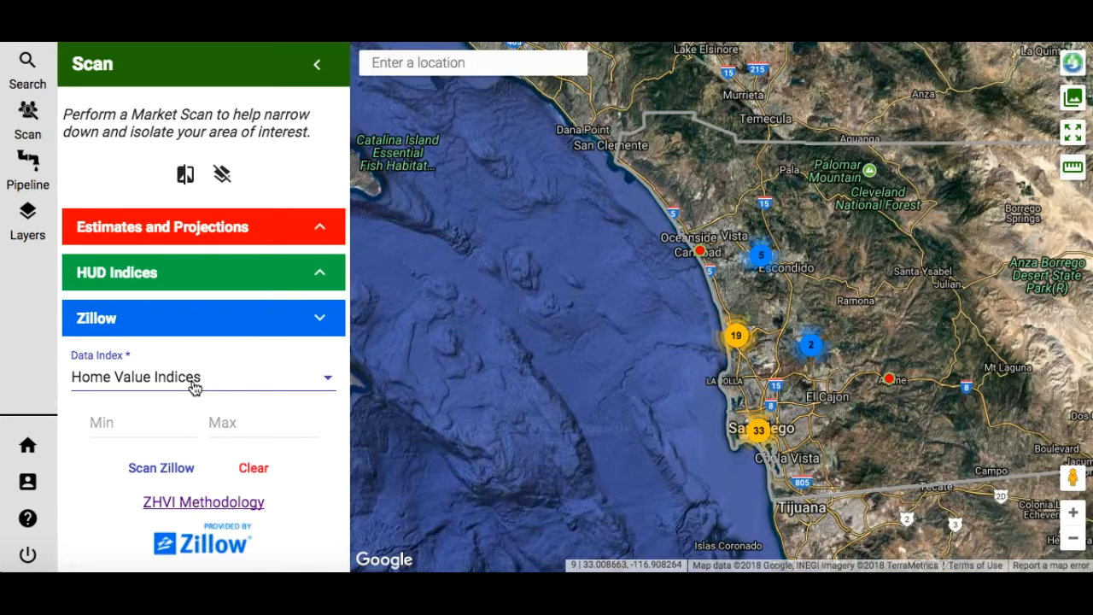
# - Reopen the Estimates and Projections filters and examine the available Level and Type options
pyautogui.click(317, 230)
pyautogui.scroll(-2, 273, 390)
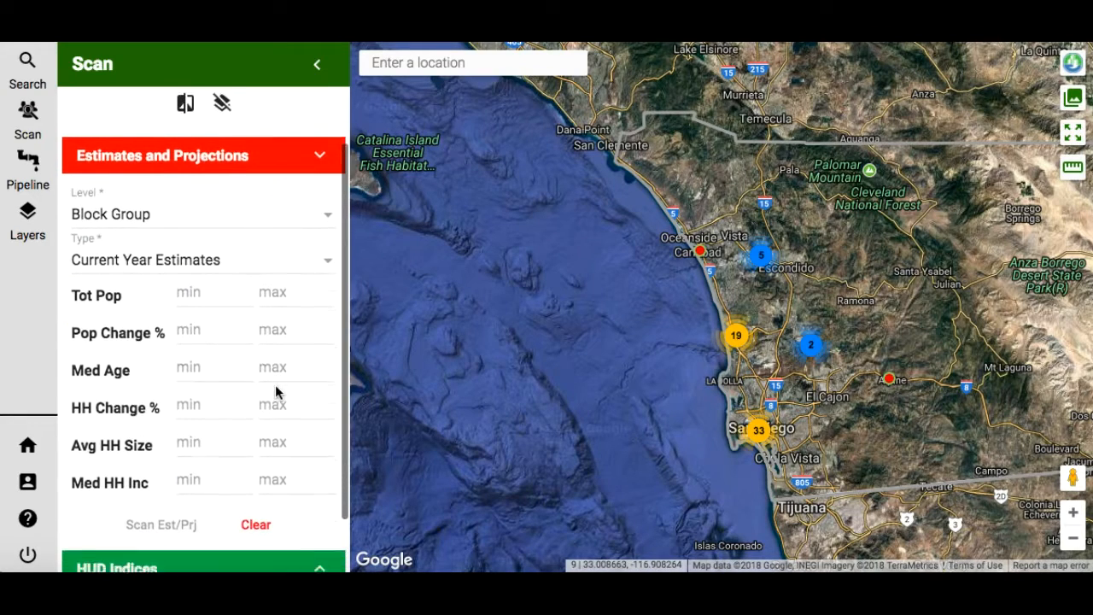
pyautogui.click(99, 197)
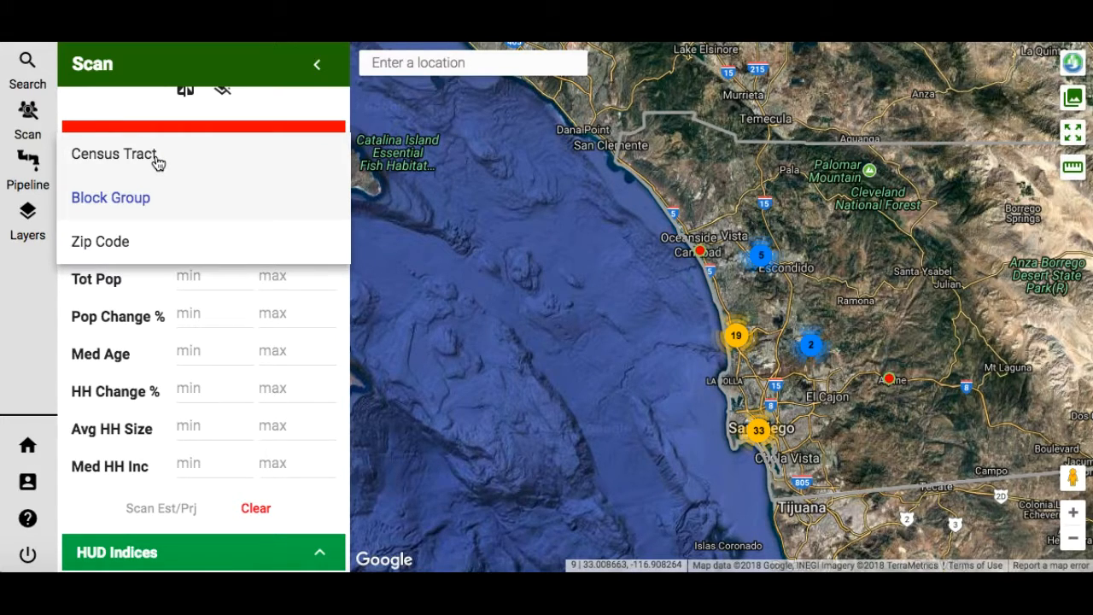
pyautogui.click(183, 320)
pyautogui.scroll(-1, 196, 283)
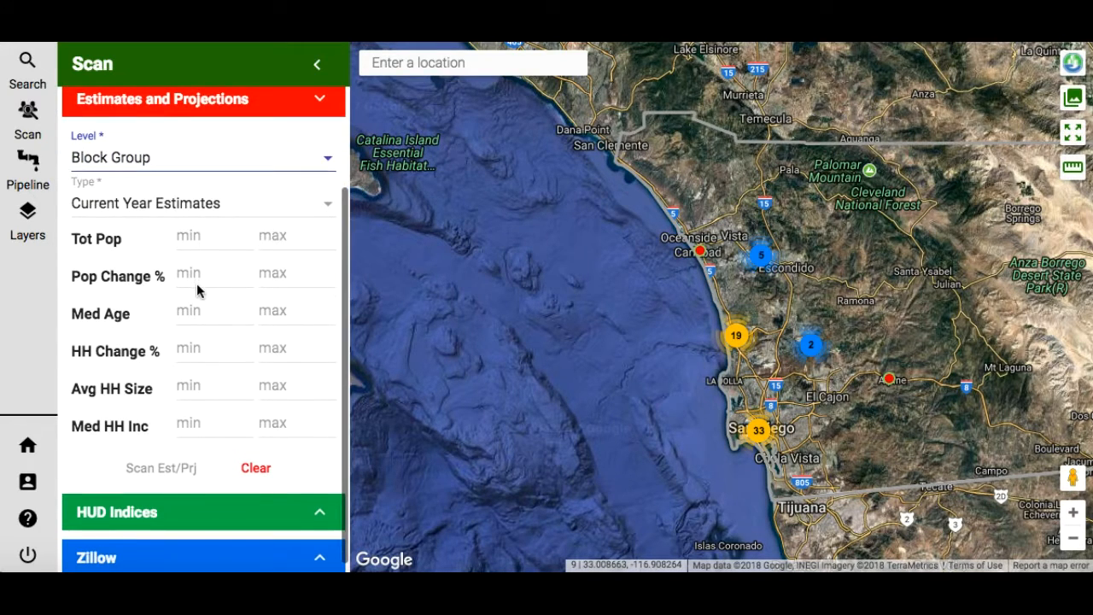
pyautogui.click(219, 219)
pyautogui.click(225, 205)
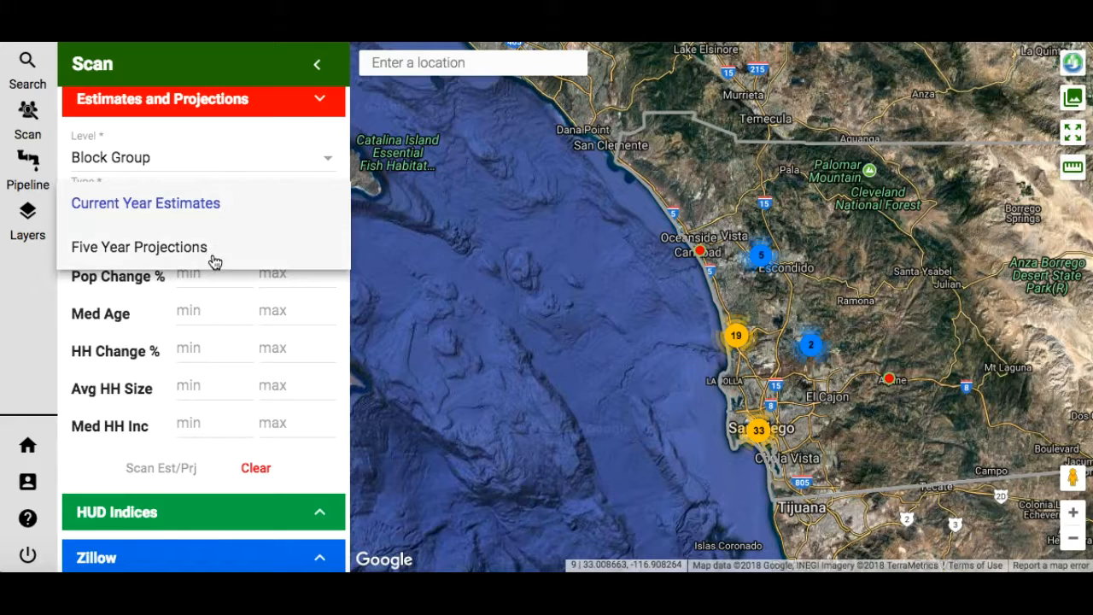
pyautogui.click(214, 219)
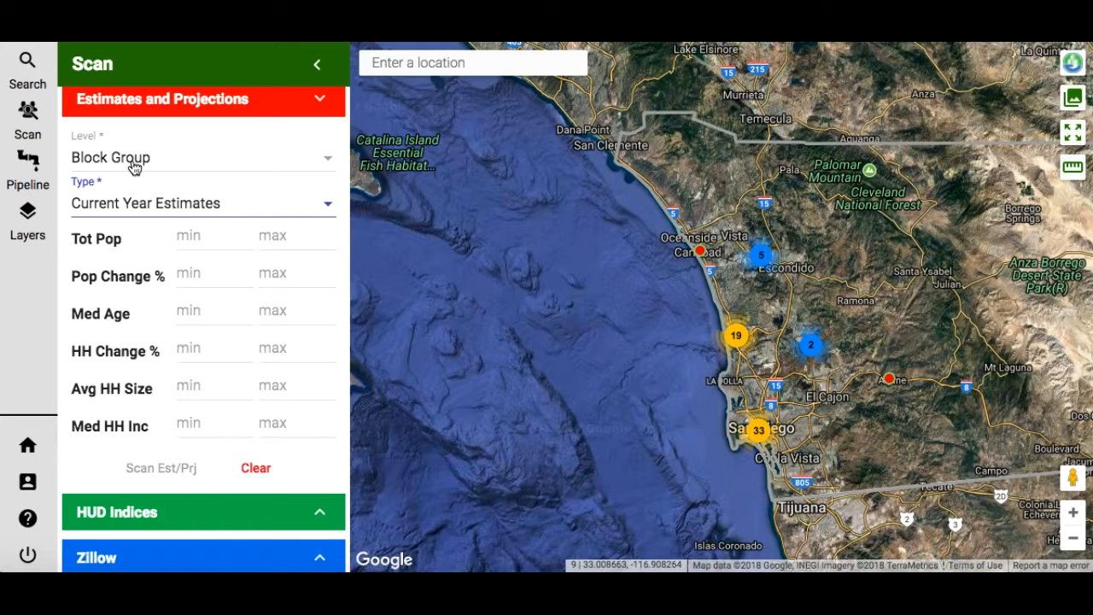
# - Scan estimates for block groups with a minimum median household income of 60000 and a minimum population change of 5%
pyautogui.click(187, 425)
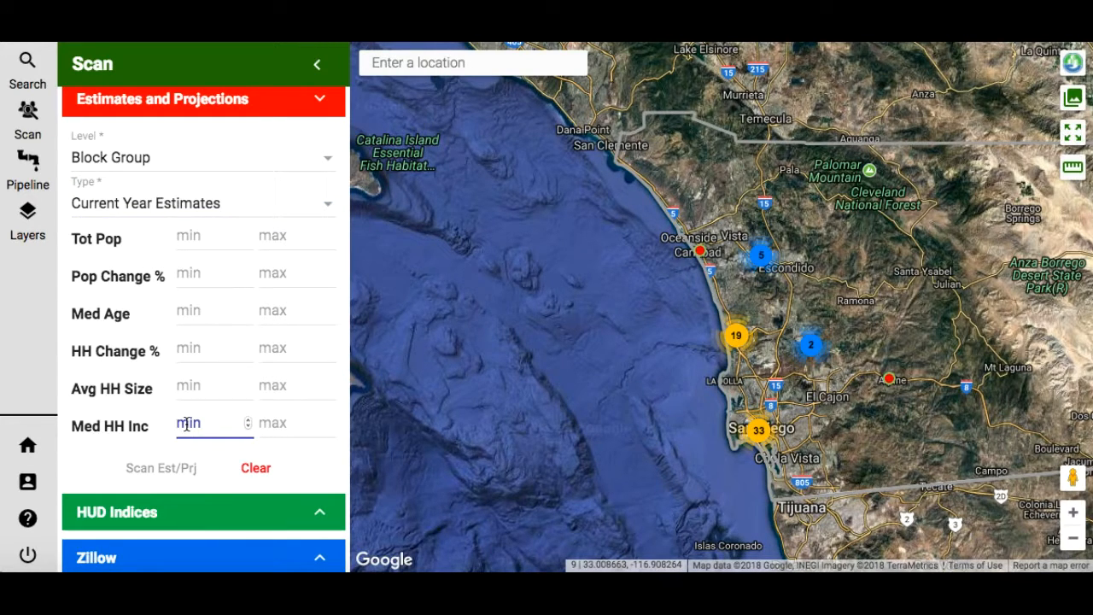
pyautogui.write('60')
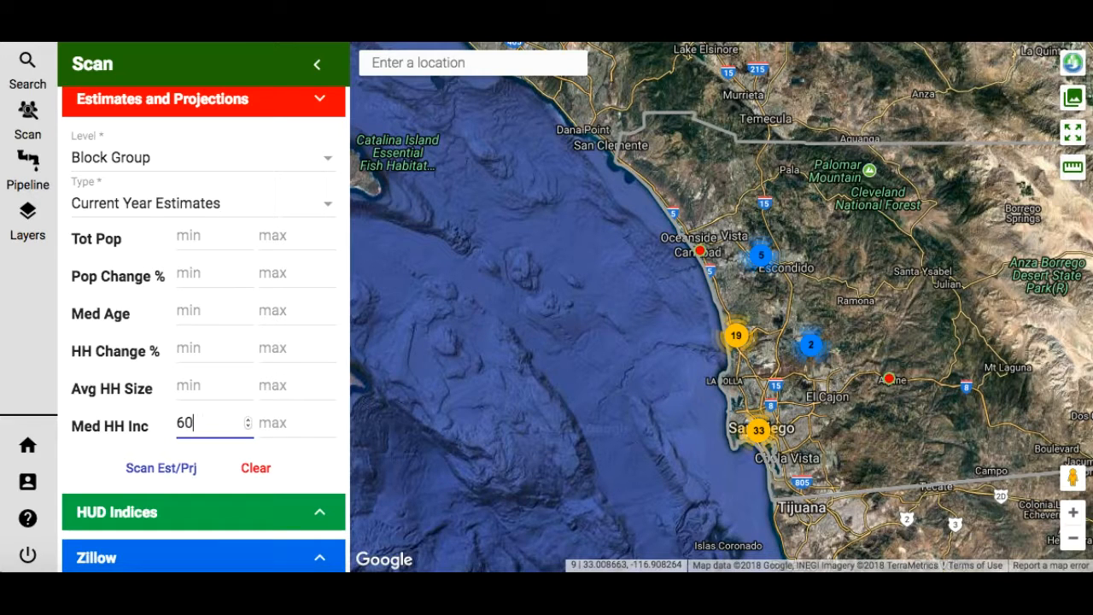
pyautogui.write('000')
pyautogui.click(192, 274)
pyautogui.write('5')
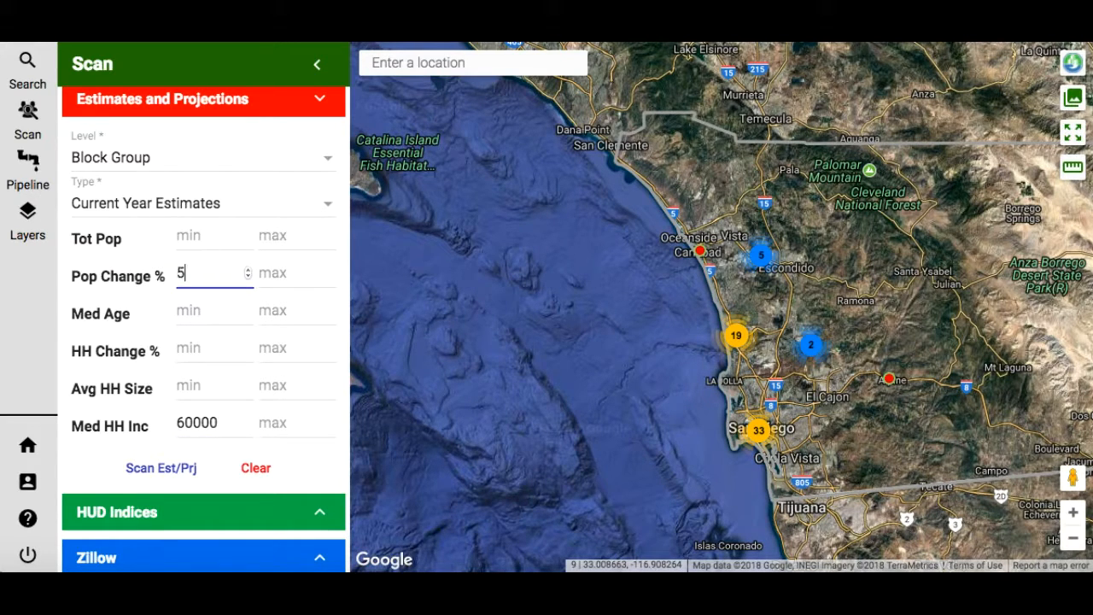
pyautogui.click(156, 468)
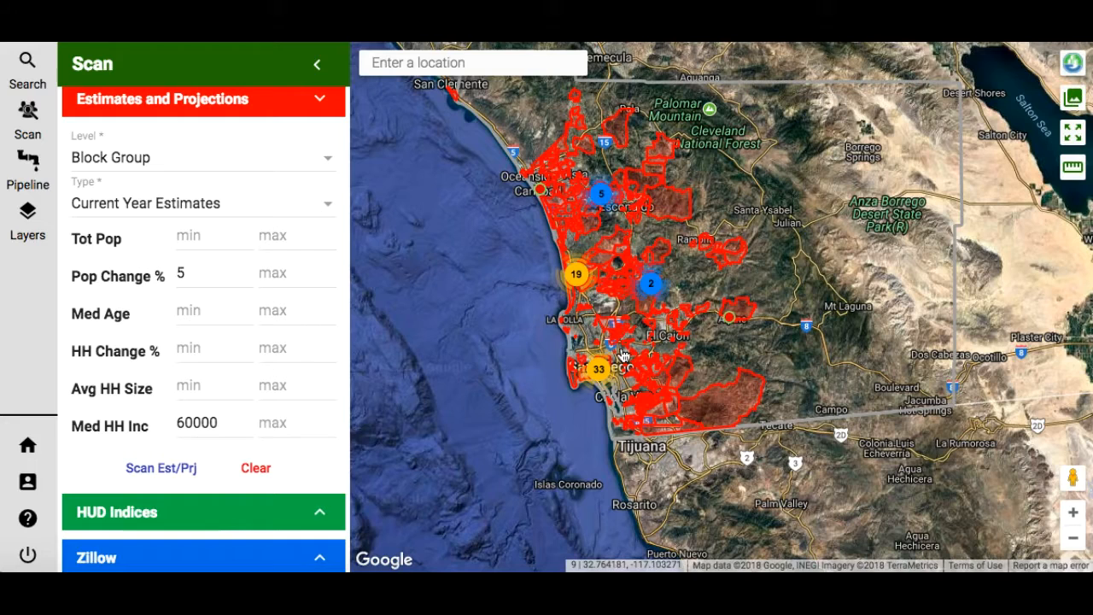
# - Examine the demographic details of a red block group east of San Diego, and close its details
pyautogui.click(679, 369)
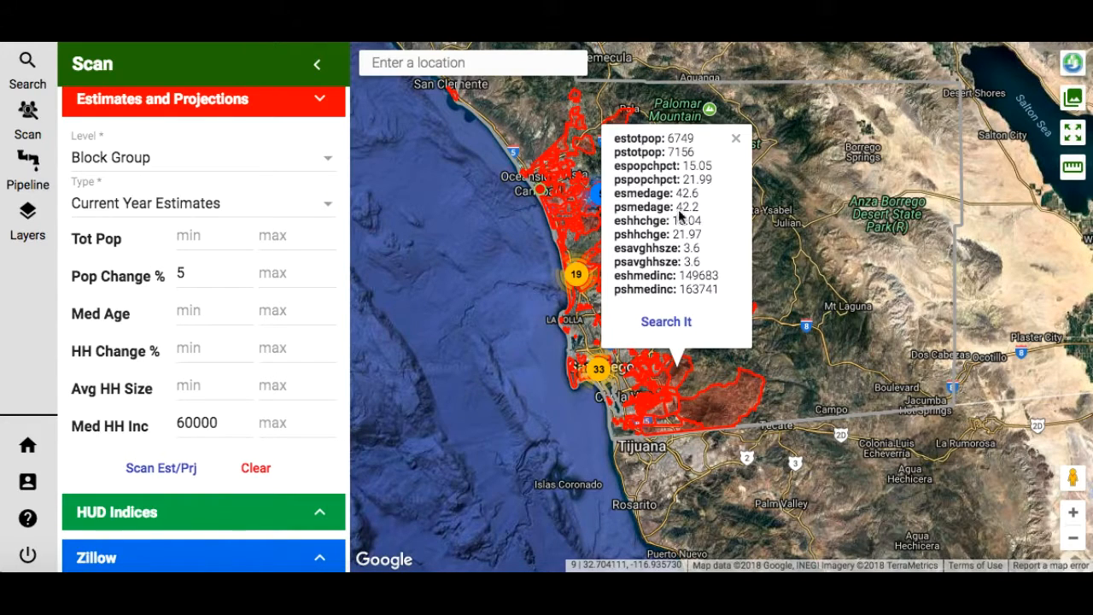
pyautogui.moveTo(615, 139); pyautogui.dragTo(732, 305)
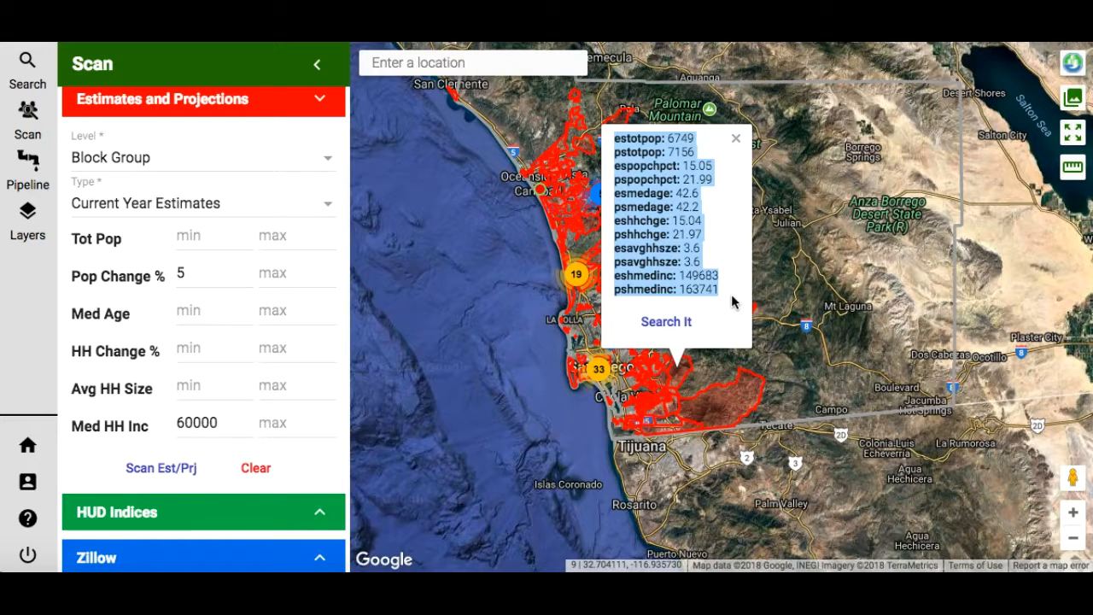
pyautogui.click(730, 296)
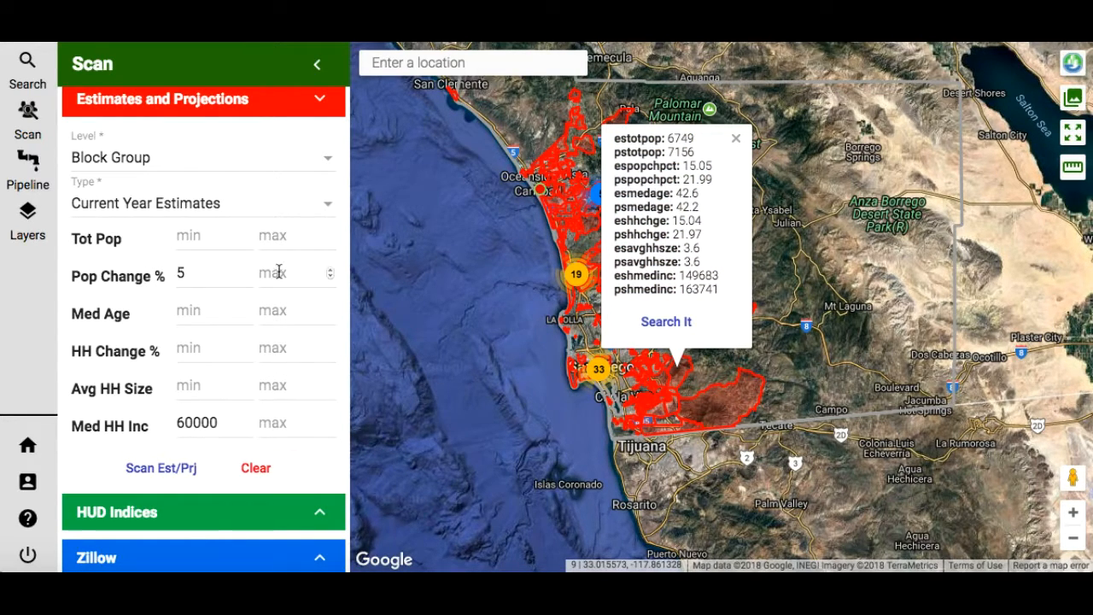
pyautogui.click(739, 140)
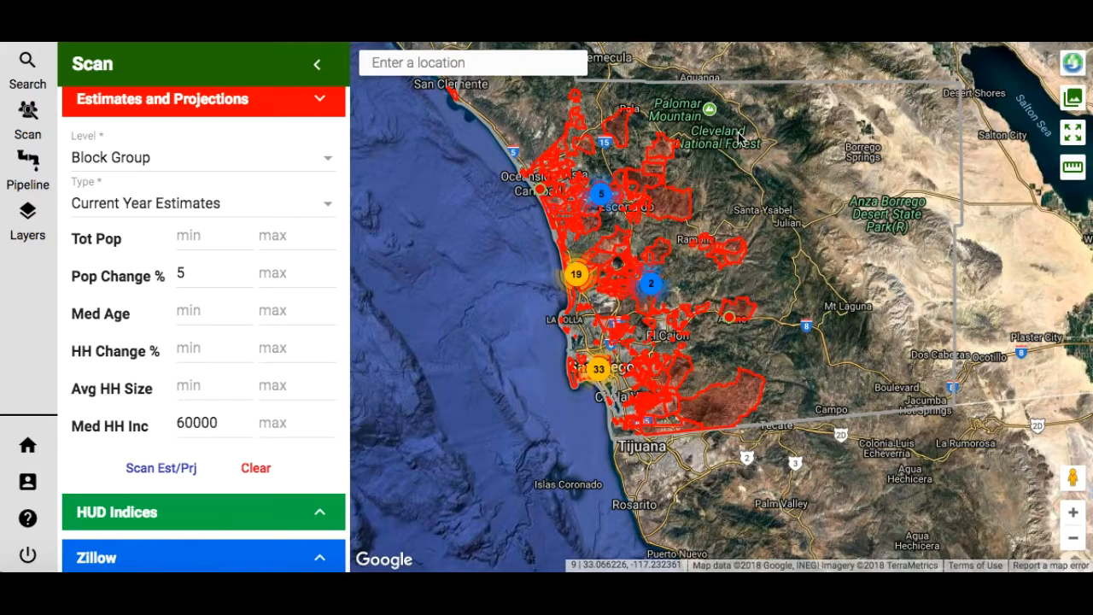
# - Scan the HUD indices for areas with a minimum School Prof. of 90 and a minimum Jobs Proximity of 90
pyautogui.scroll(-1, 208, 412)
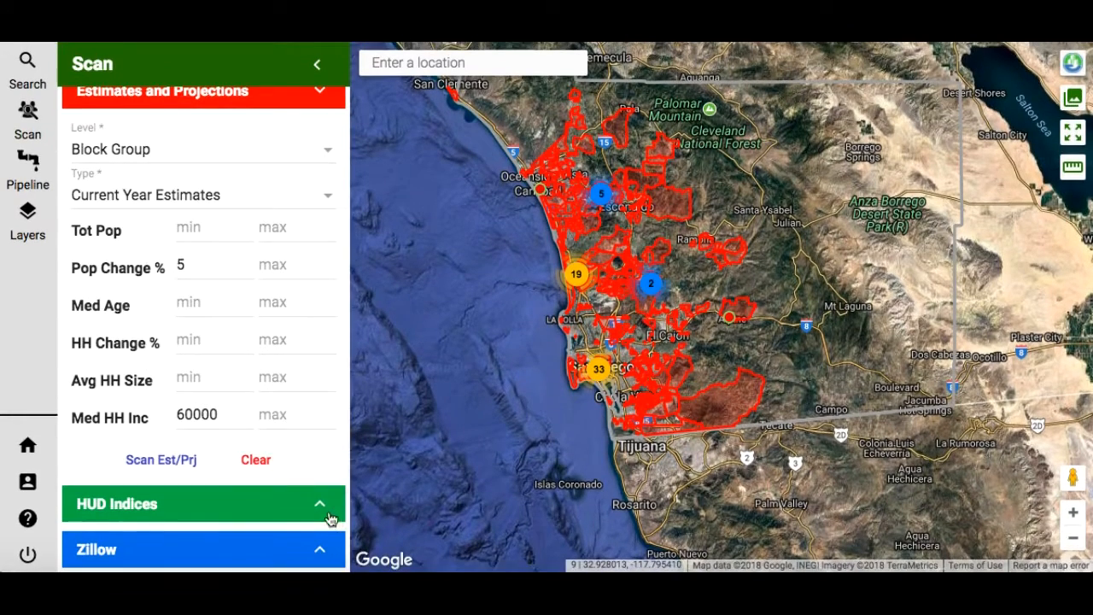
pyautogui.click(318, 511)
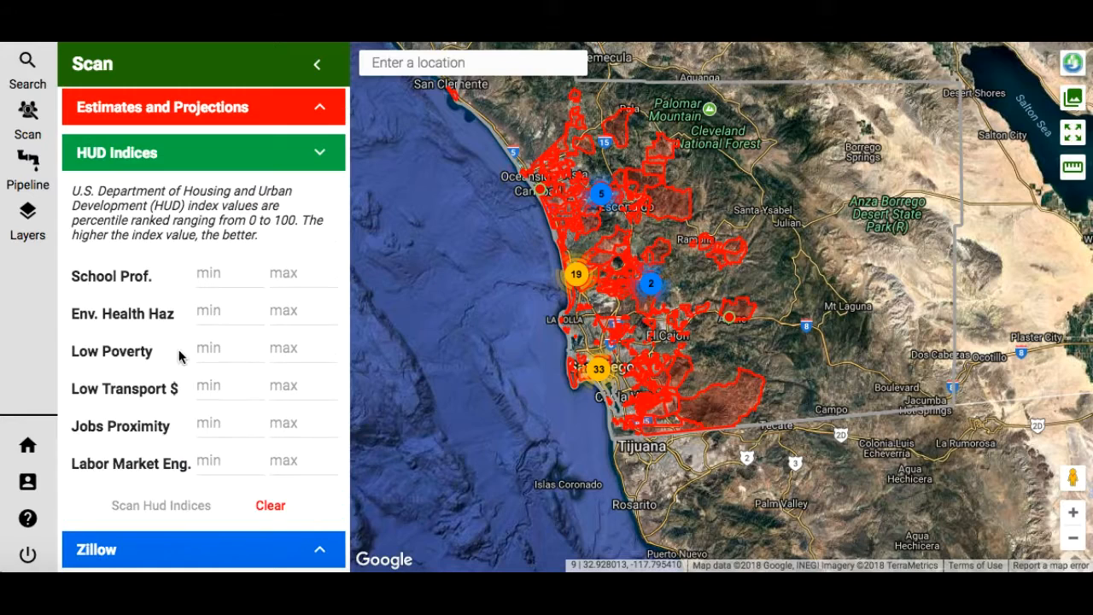
pyautogui.click(208, 428)
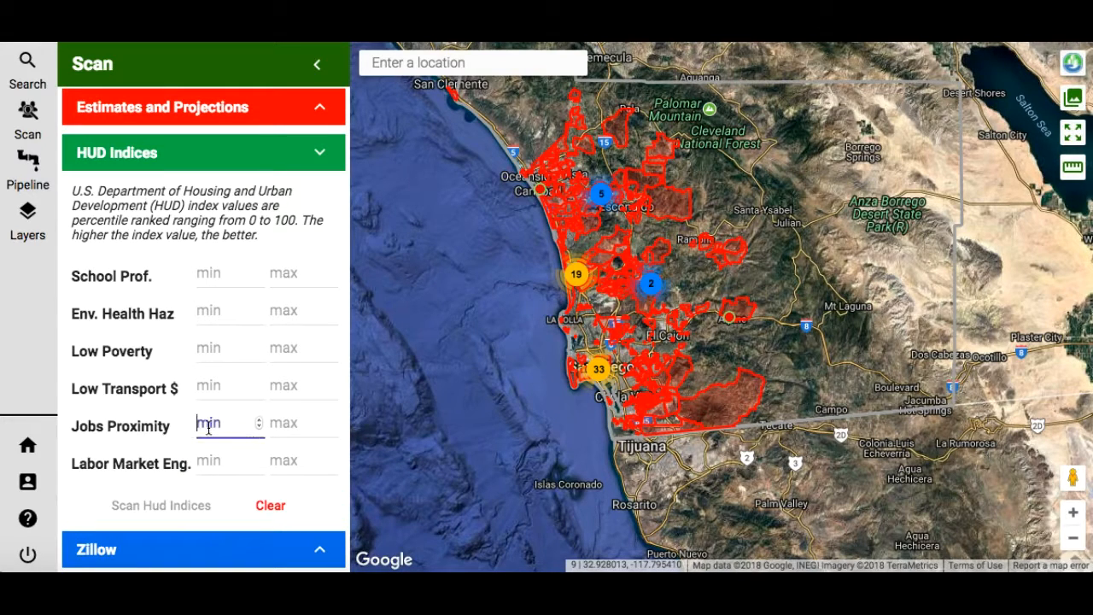
pyautogui.click(215, 272)
pyautogui.write('90')
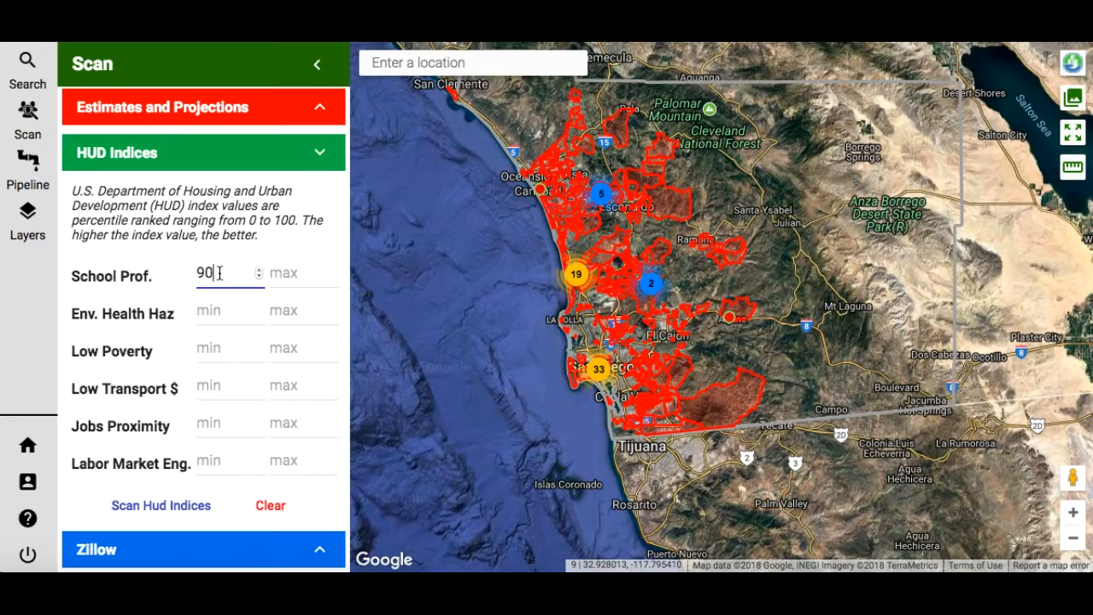
pyautogui.click(211, 423)
pyautogui.write('90')
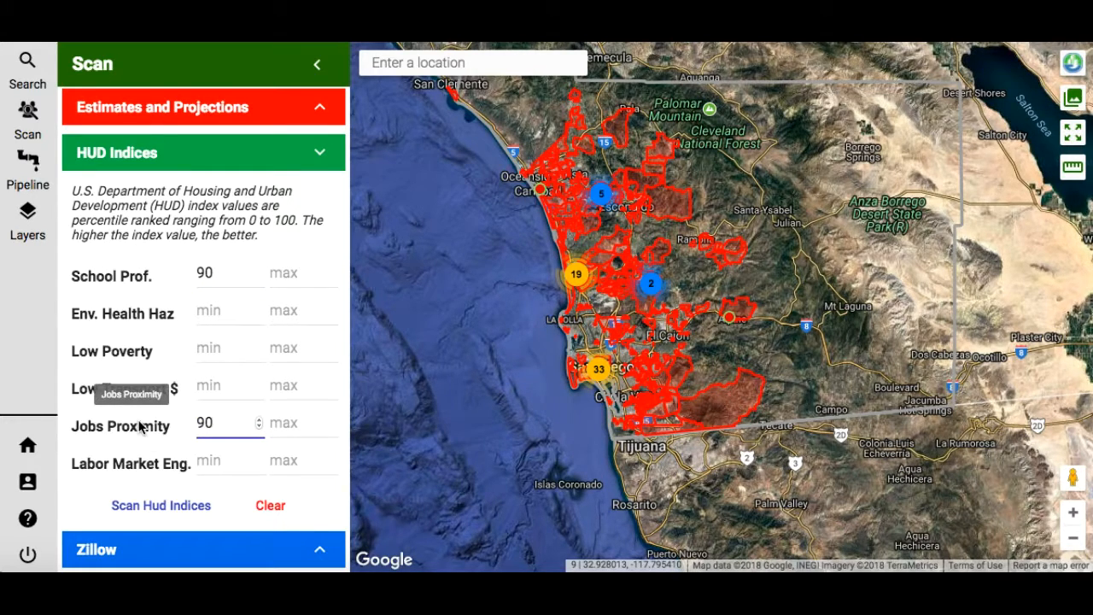
pyautogui.click(163, 506)
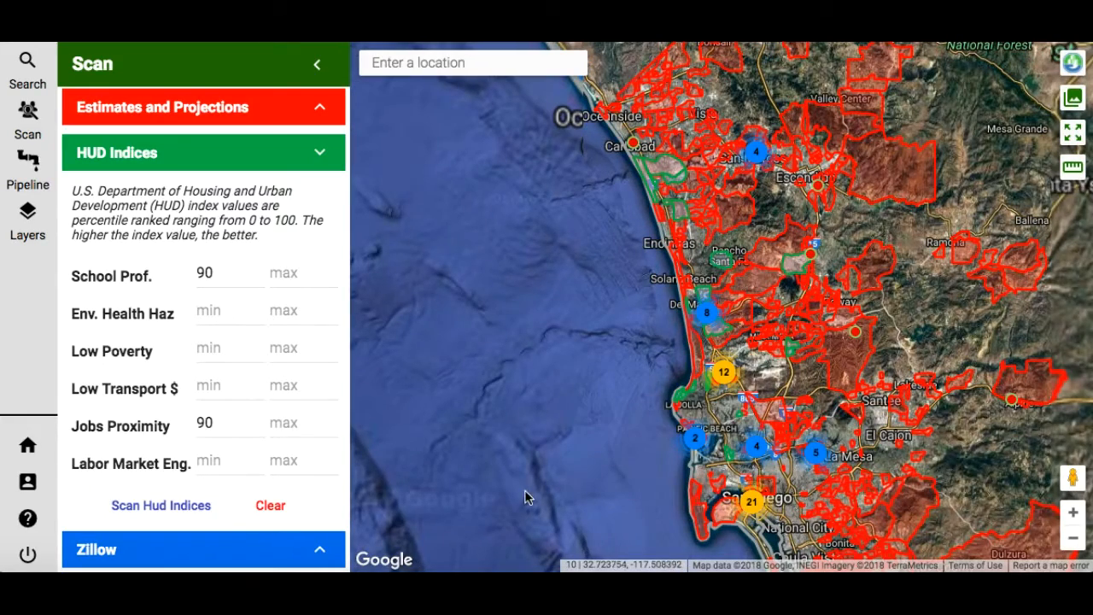
# - Examine the HUD index values of the small green area near Miramar, and close its details
pyautogui.click(793, 350)
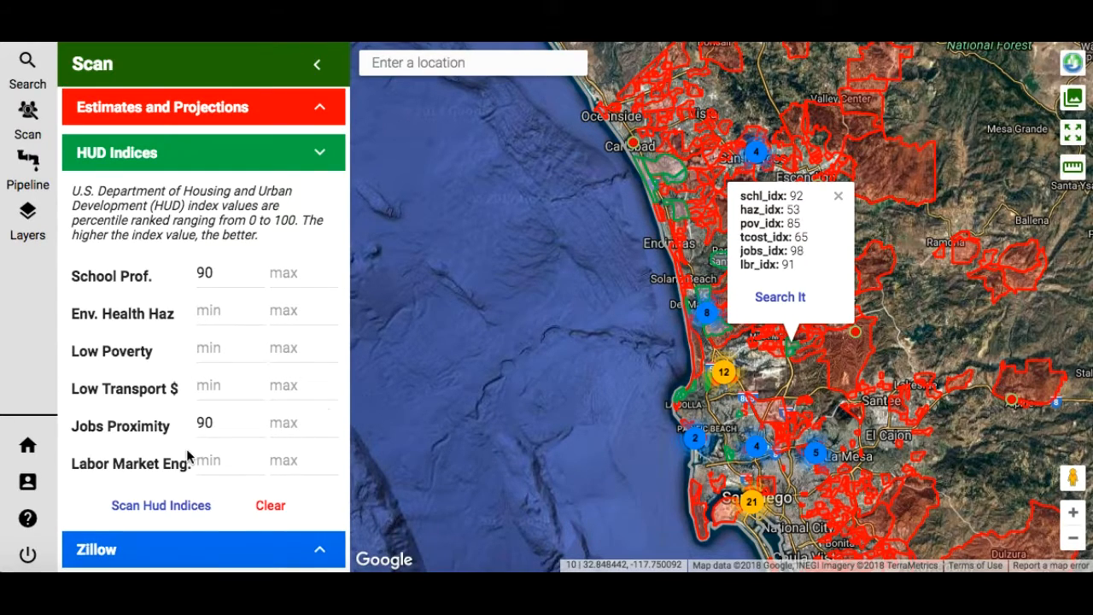
pyautogui.click(838, 197)
pyautogui.scroll(-1, 204, 429)
pyautogui.scroll(1, 204, 430)
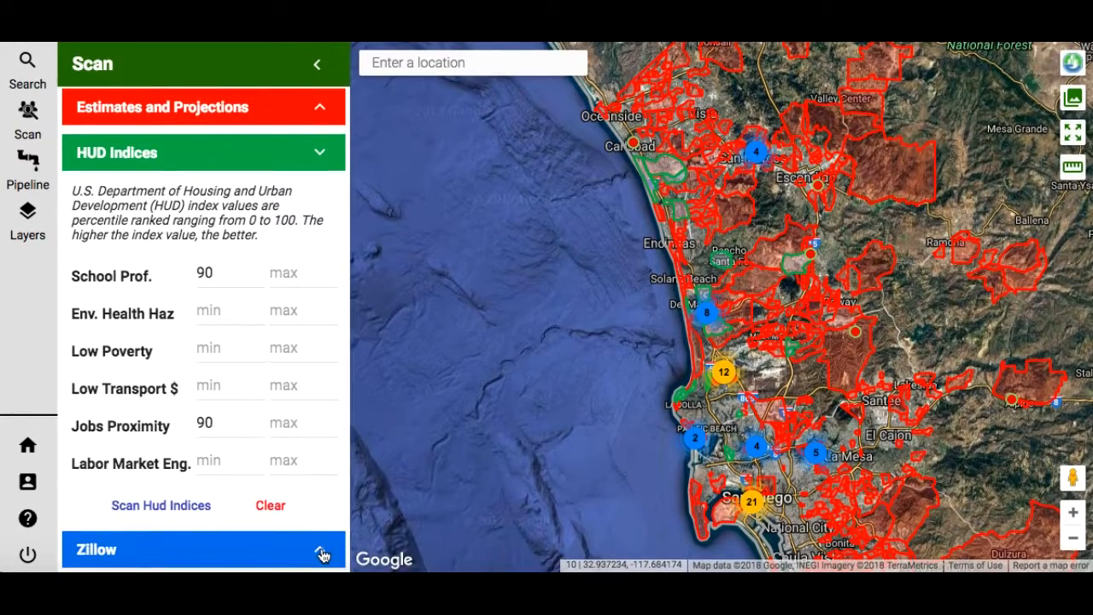
# - Scan Zillow data for a Median ZRI Per Sq Ft of at least 2.00, and check the scanned areas for overlaps
pyautogui.click(319, 548)
pyautogui.click(205, 377)
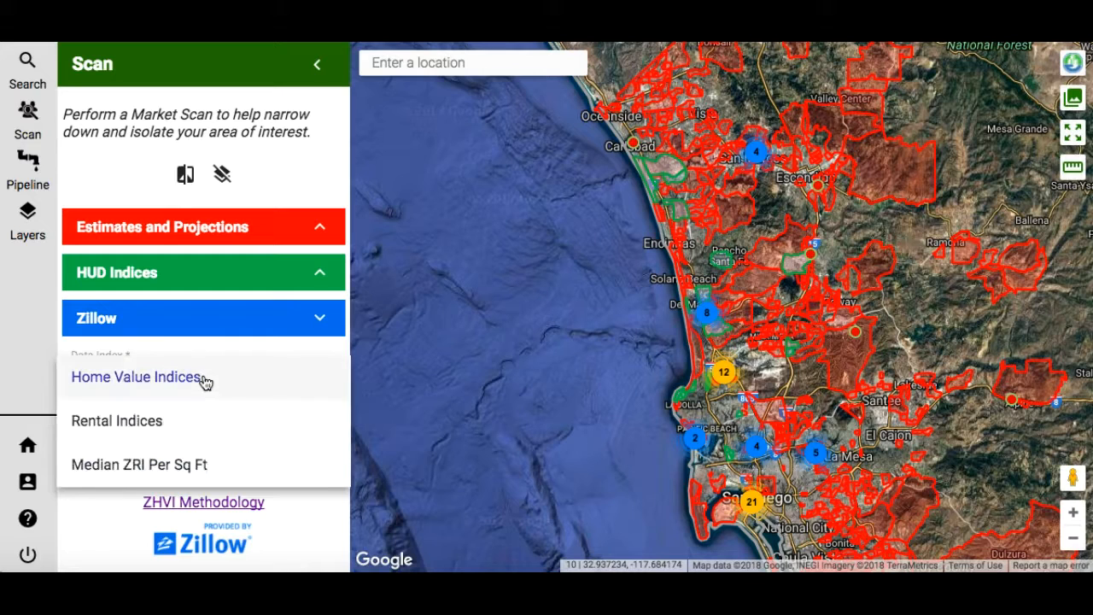
pyautogui.click(174, 466)
pyautogui.click(130, 422)
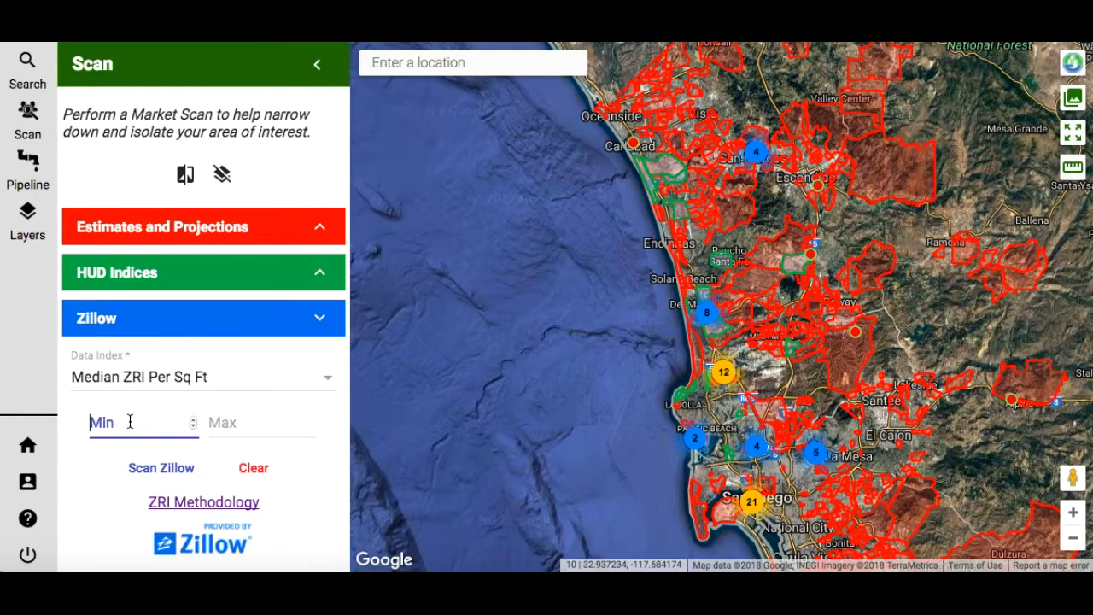
pyautogui.write('2')
pyautogui.click(158, 467)
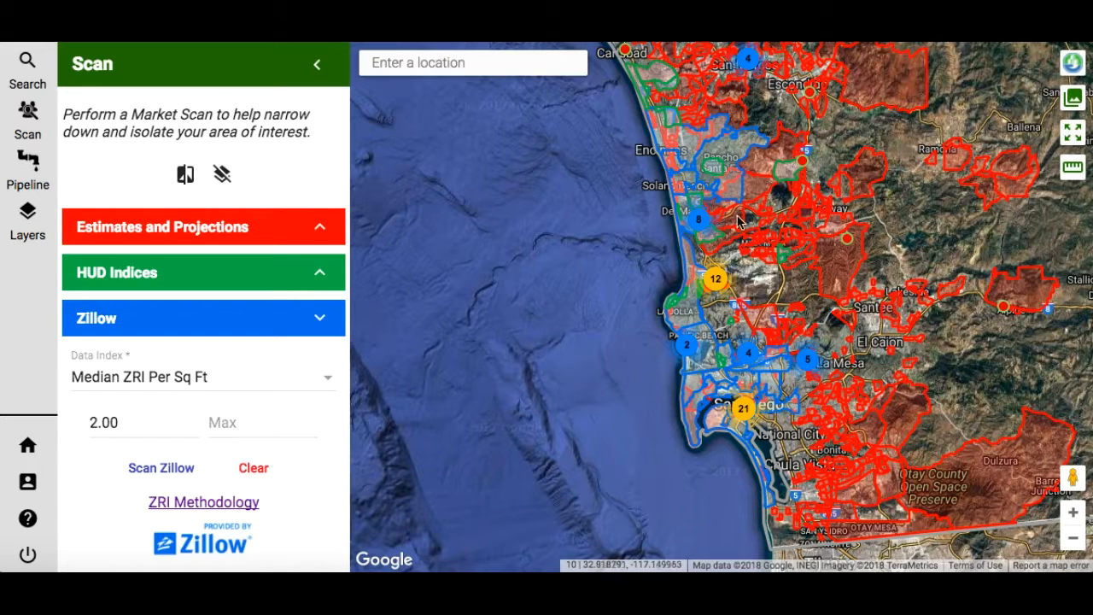
pyautogui.click(185, 177)
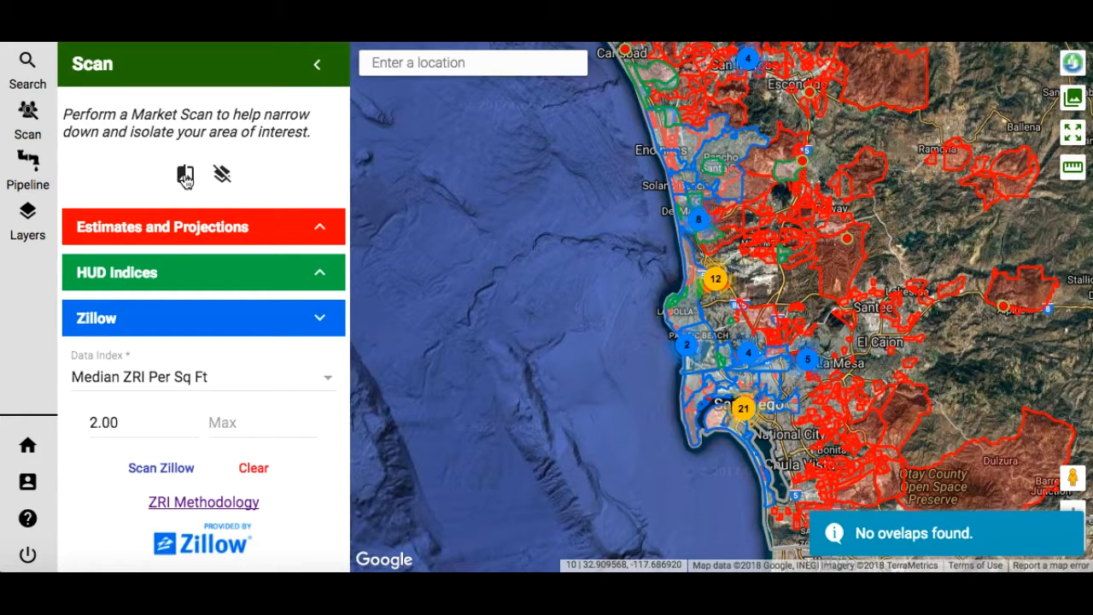
# - Start a parcel search constrained to the red block group south of Miramar, from its demographic details
pyautogui.scroll(1, 757, 295)
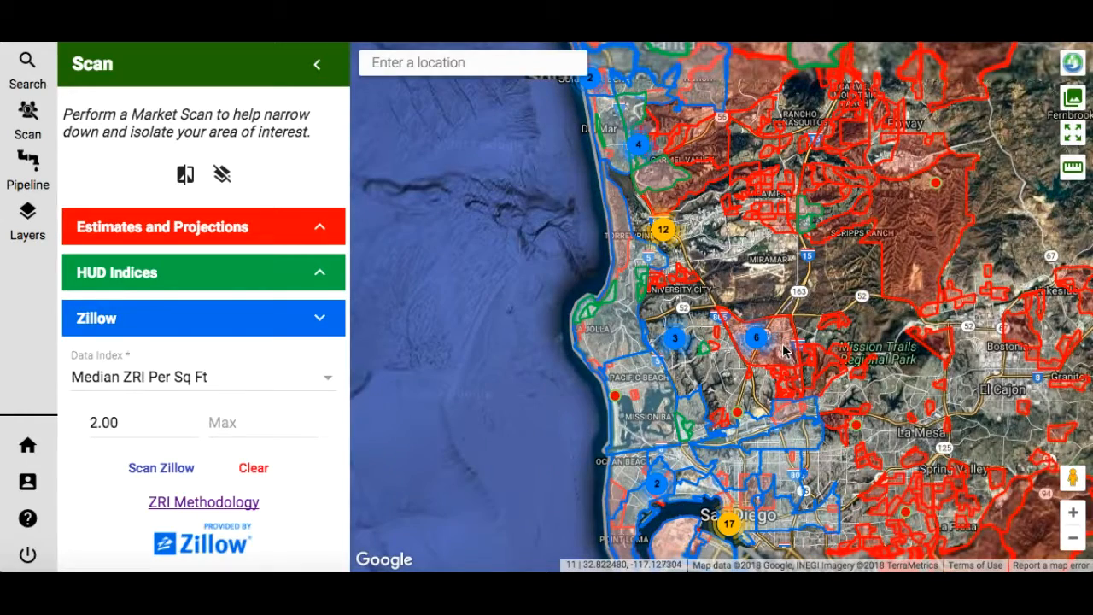
pyautogui.click(784, 350)
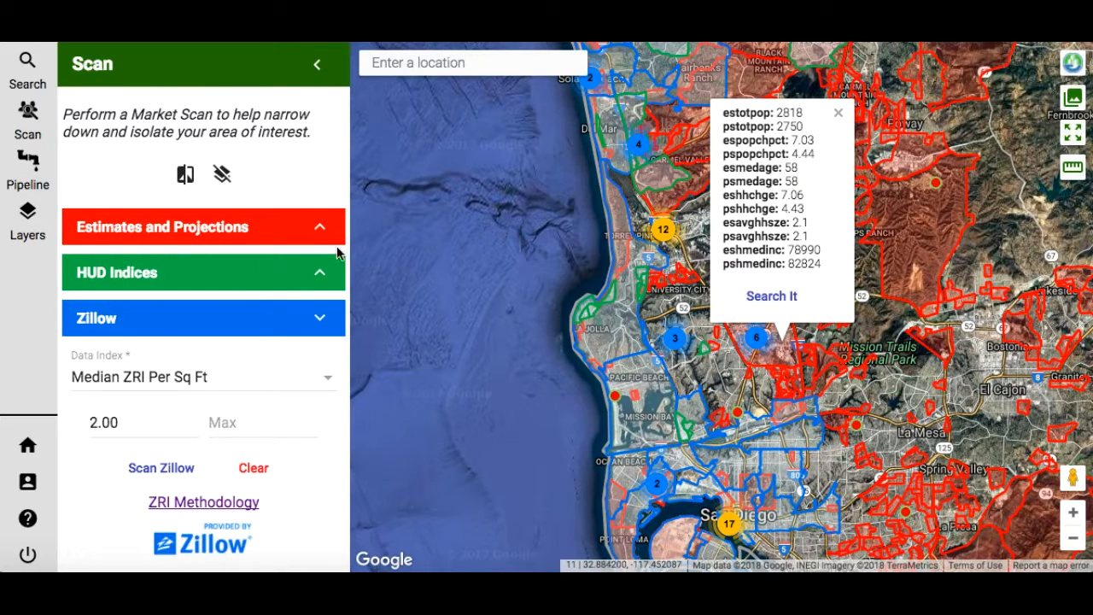
pyautogui.click(767, 296)
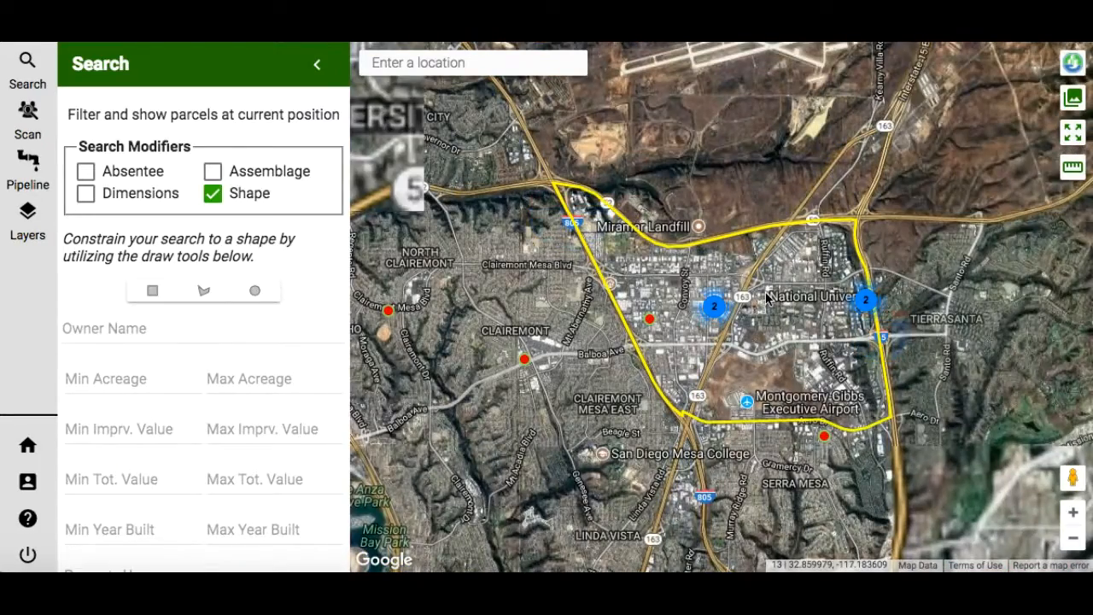